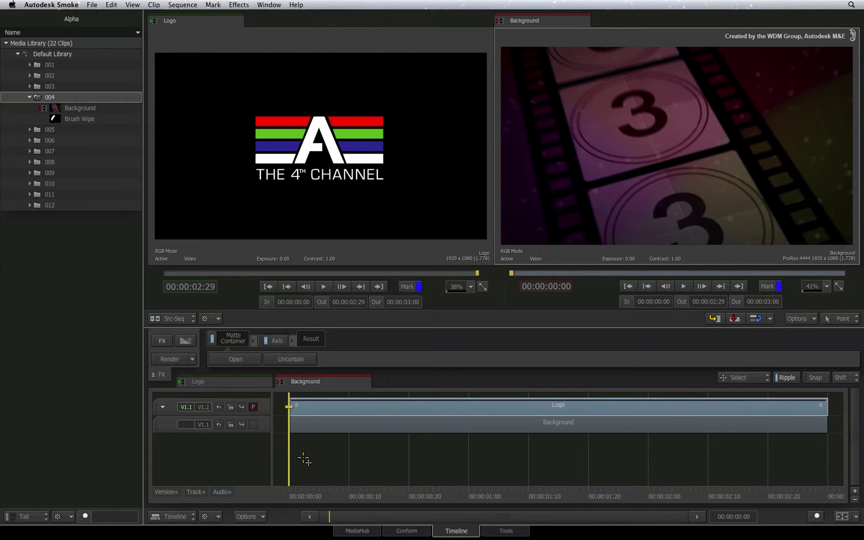
Step: Scrub the logo-over-countdown composite and inspect the logo's Axis node settings
{"action": "left_click_drag", "start_coordinate": [302, 460], "coordinate": [796, 456]}
{"action": "left_click", "coordinate": [732, 467]}
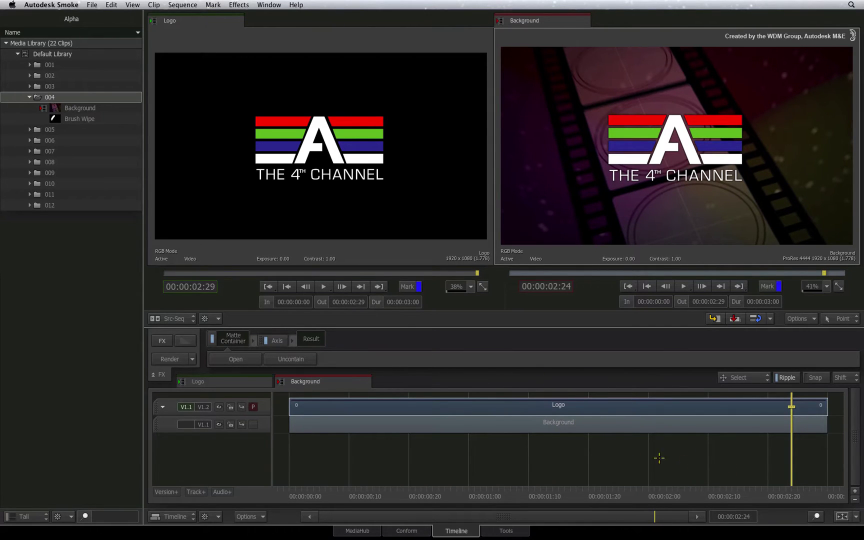
{"action": "left_click_drag", "start_coordinate": [779, 490], "coordinate": [792, 472]}
{"action": "left_click", "coordinate": [274, 344]}
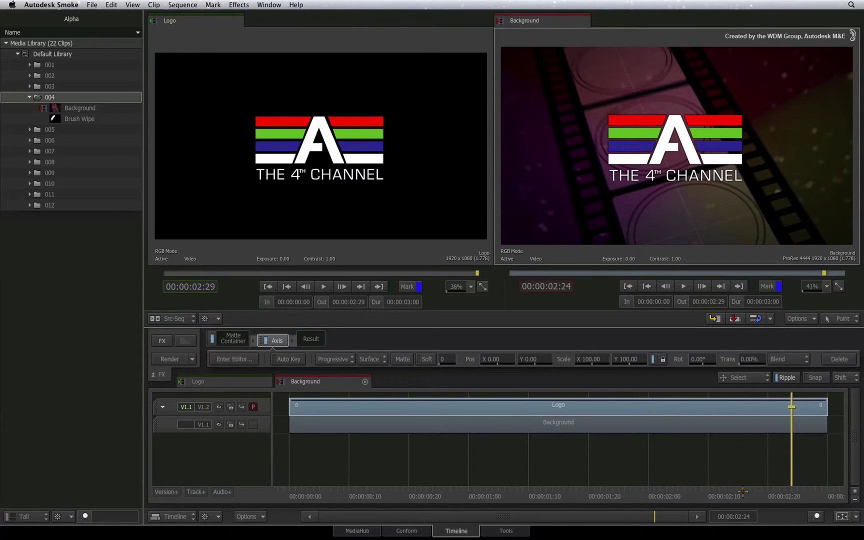
{"action": "left_click_drag", "start_coordinate": [743, 487], "coordinate": [375, 488]}
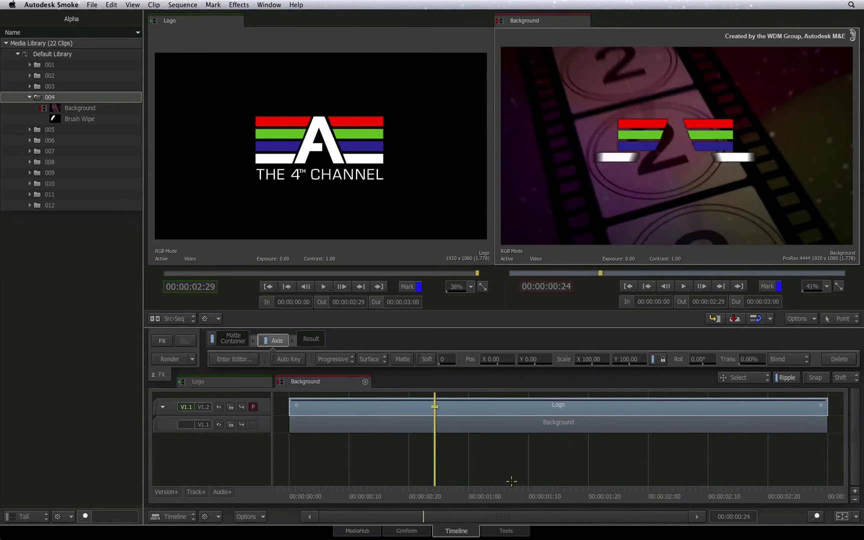
{"action": "left_click_drag", "start_coordinate": [508, 480], "coordinate": [751, 462]}
Step: Reselect the Logo clip and display its Matte Container node options
{"action": "left_click", "coordinate": [703, 458]}
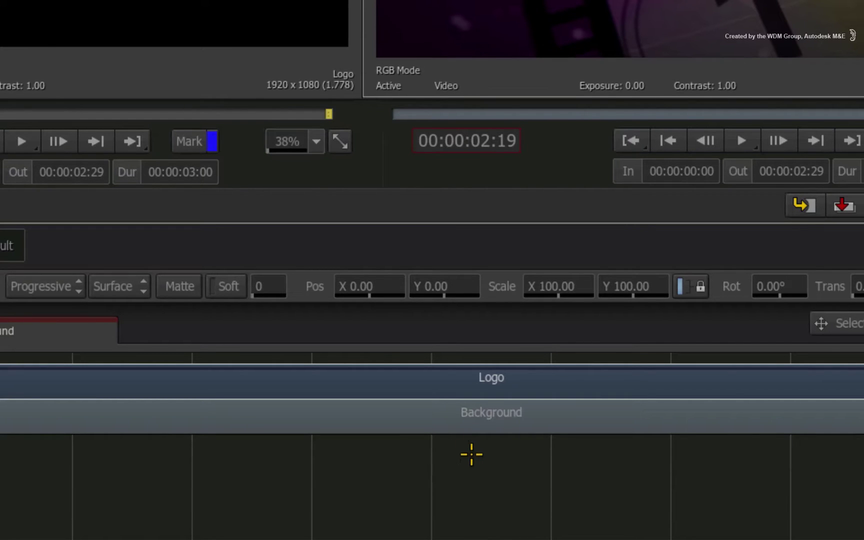
{"action": "left_click", "coordinate": [446, 392]}
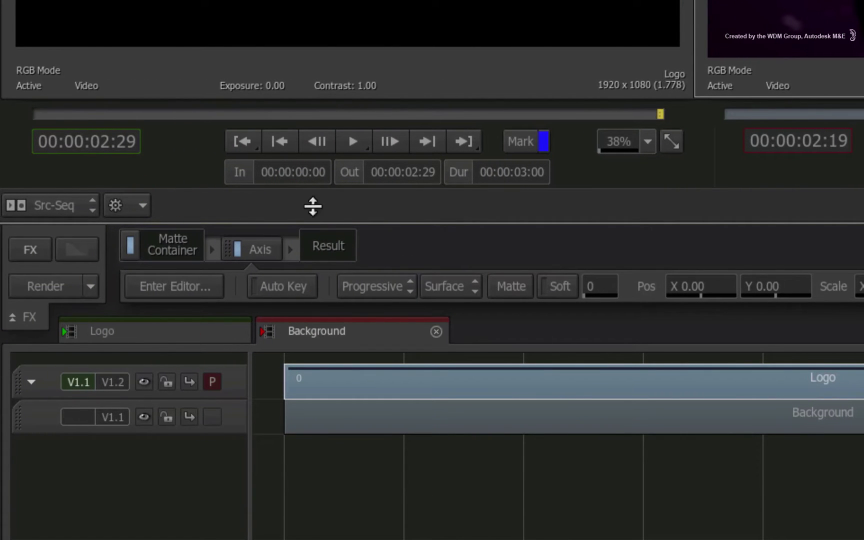
{"action": "left_click", "coordinate": [178, 248]}
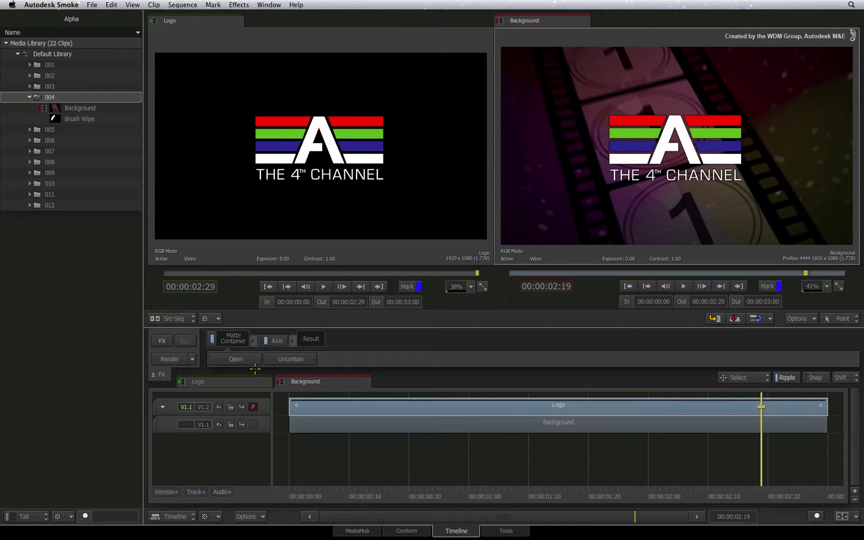
Step: Open the Logo Matte Container in its own tab and scrub through the logo inside it
{"action": "left_click", "coordinate": [252, 359]}
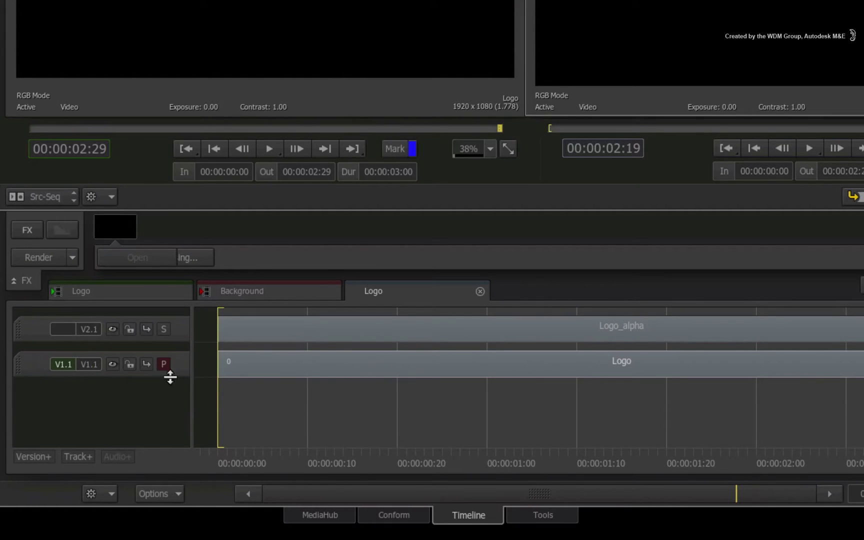
{"action": "left_click_drag", "start_coordinate": [856, 458], "coordinate": [641, 458]}
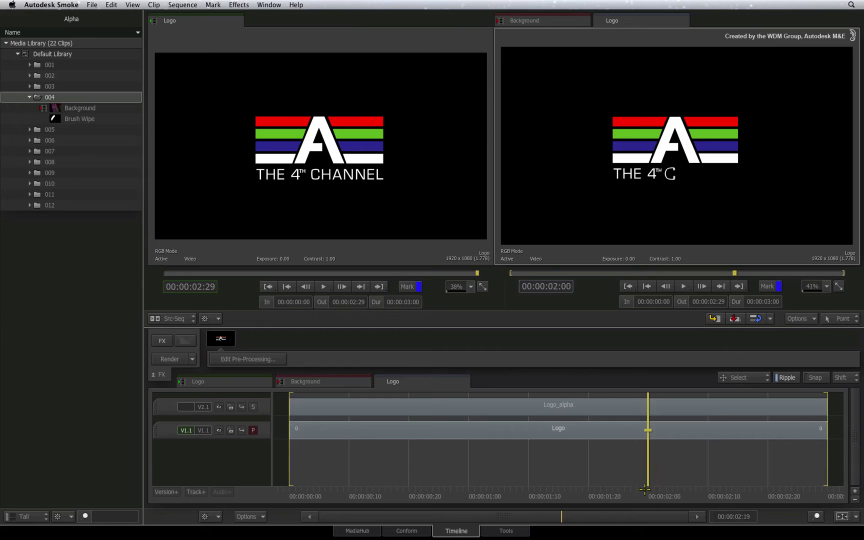
{"action": "left_click_drag", "start_coordinate": [647, 491], "coordinate": [732, 466]}
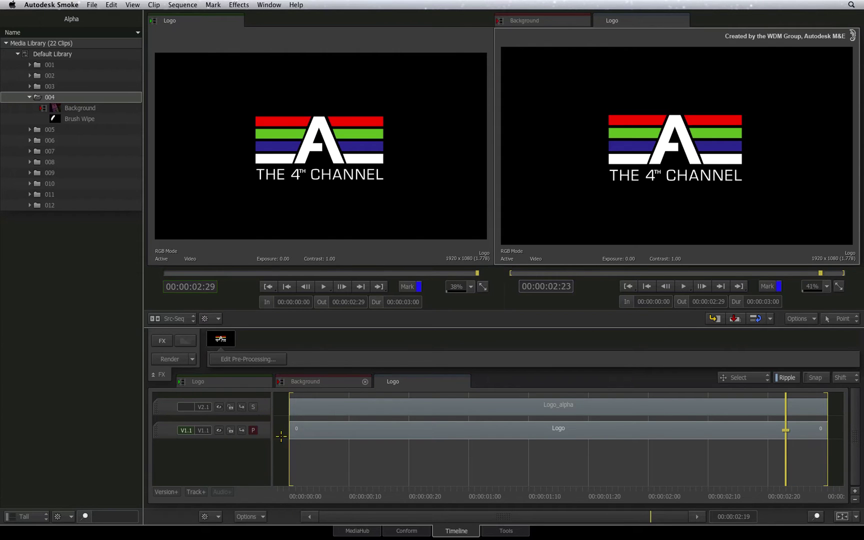
Step: Preview the white logo matte with Logo_alpha (V2.1) primary, then restore Logo (V1.1) as primary
{"action": "left_click_drag", "start_coordinate": [408, 498], "coordinate": [783, 465]}
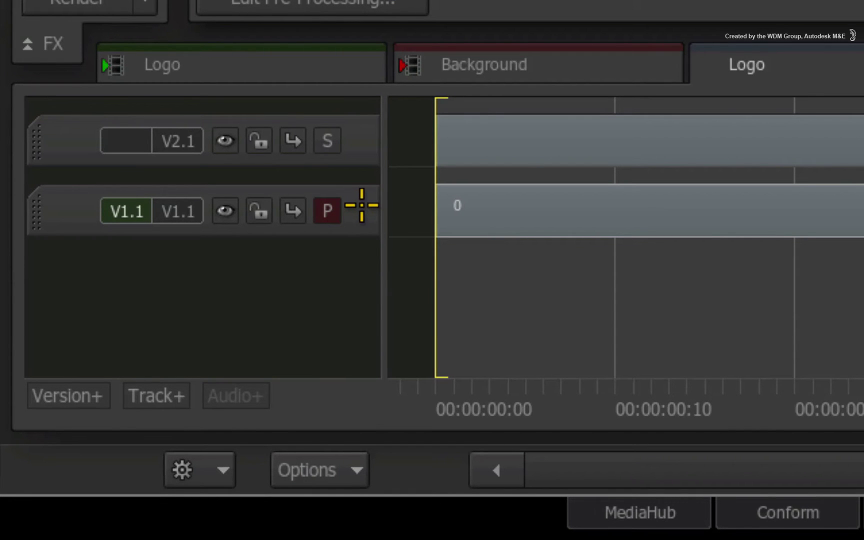
{"action": "left_click", "coordinate": [327, 142]}
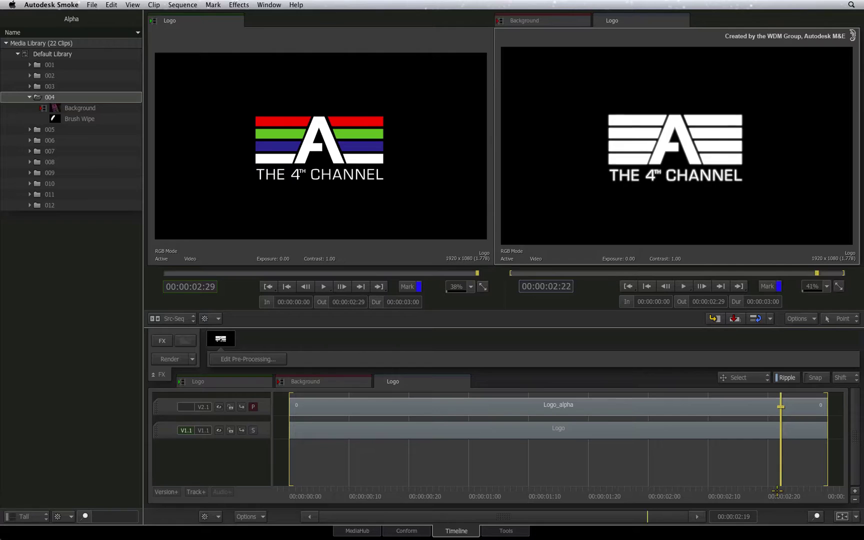
{"action": "left_click_drag", "start_coordinate": [863, 471], "coordinate": [468, 481]}
{"action": "left_click_drag", "start_coordinate": [300, 520], "coordinate": [532, 492]}
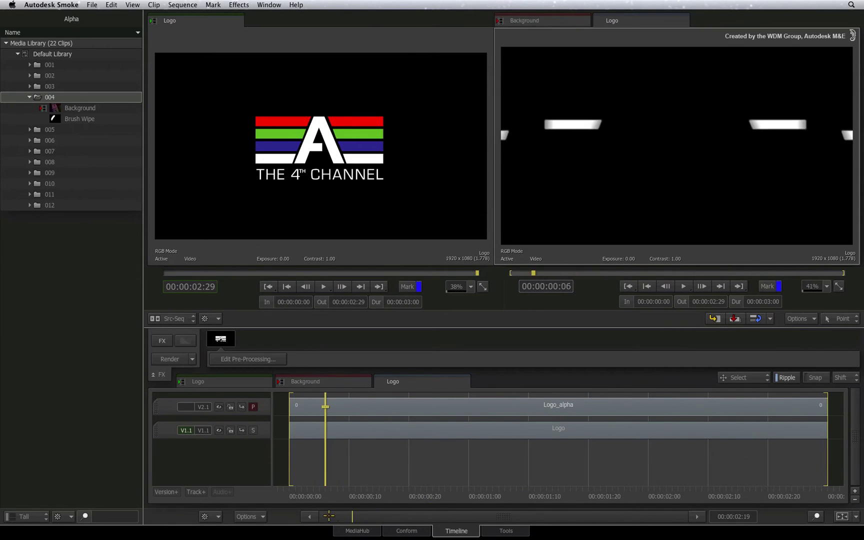
{"action": "left_click_drag", "start_coordinate": [328, 516], "coordinate": [770, 497]}
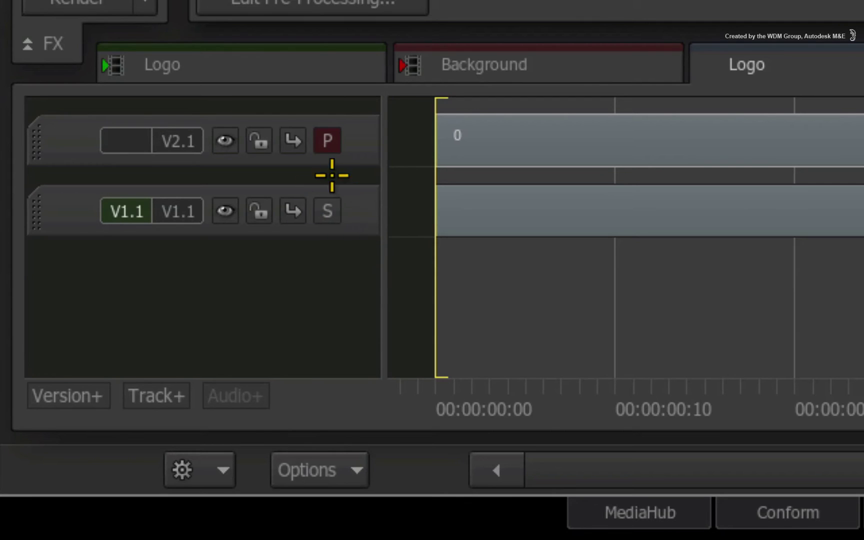
{"action": "left_click", "coordinate": [327, 211]}
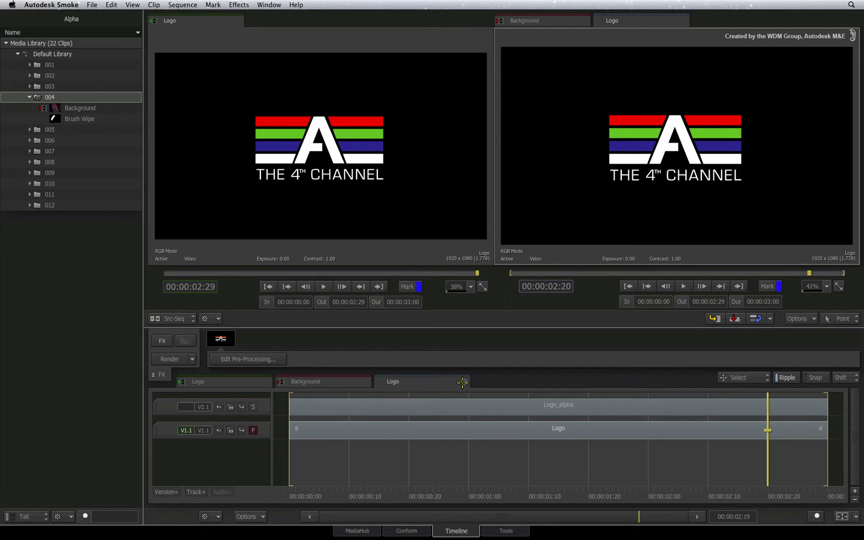
{"action": "left_click", "coordinate": [463, 382]}
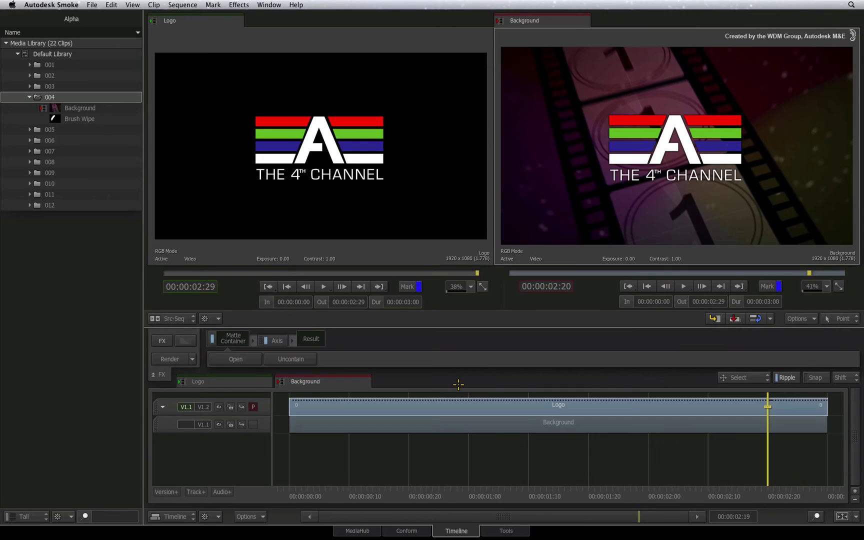
{"action": "left_click", "coordinate": [459, 405]}
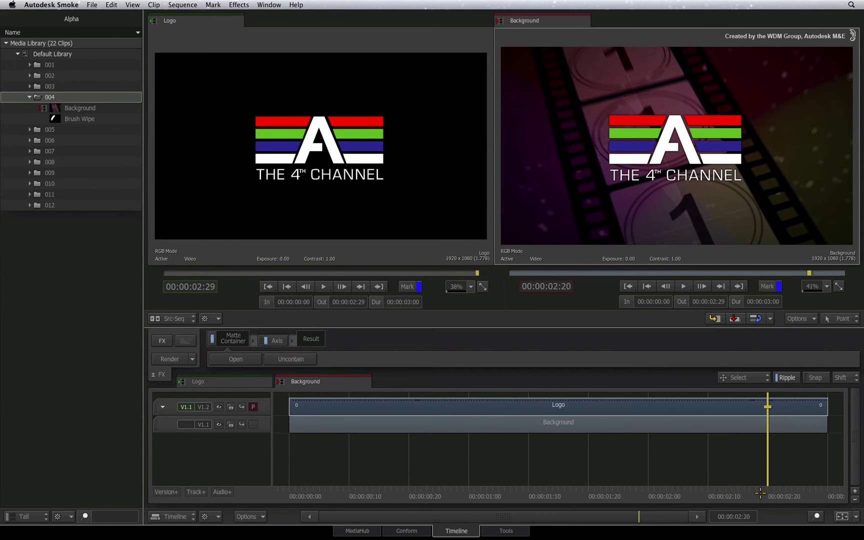
{"action": "left_click_drag", "start_coordinate": [741, 495], "coordinate": [732, 467]}
Step: Reopen the Logo matte container, make Logo_alpha primary, and play back the result
{"action": "left_click", "coordinate": [623, 408]}
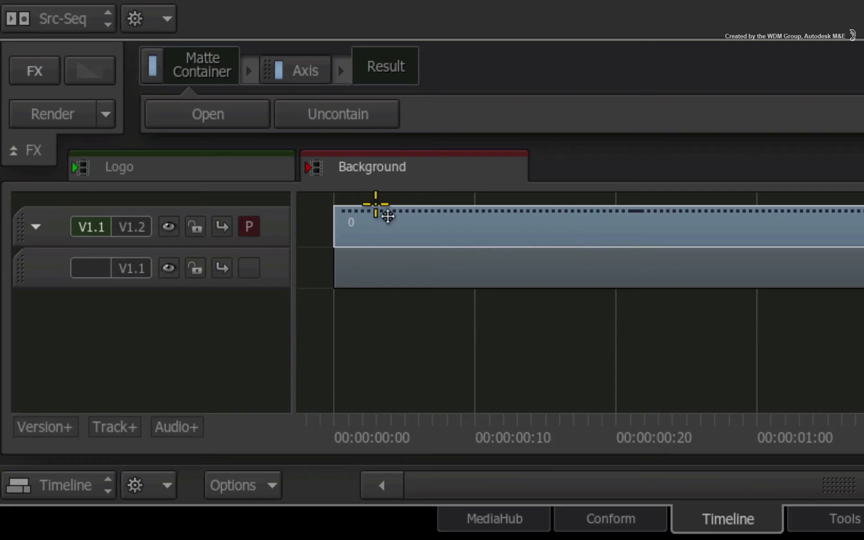
{"action": "left_click", "coordinate": [247, 359]}
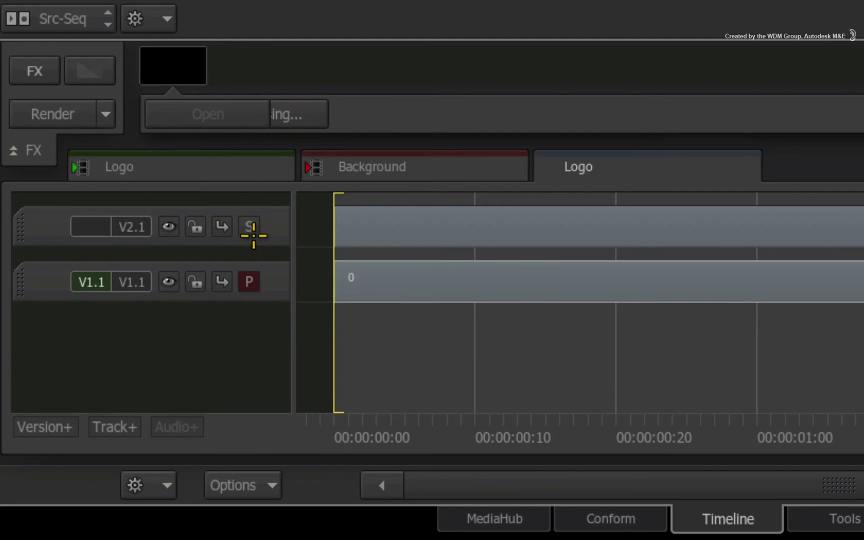
{"action": "left_click", "coordinate": [249, 227]}
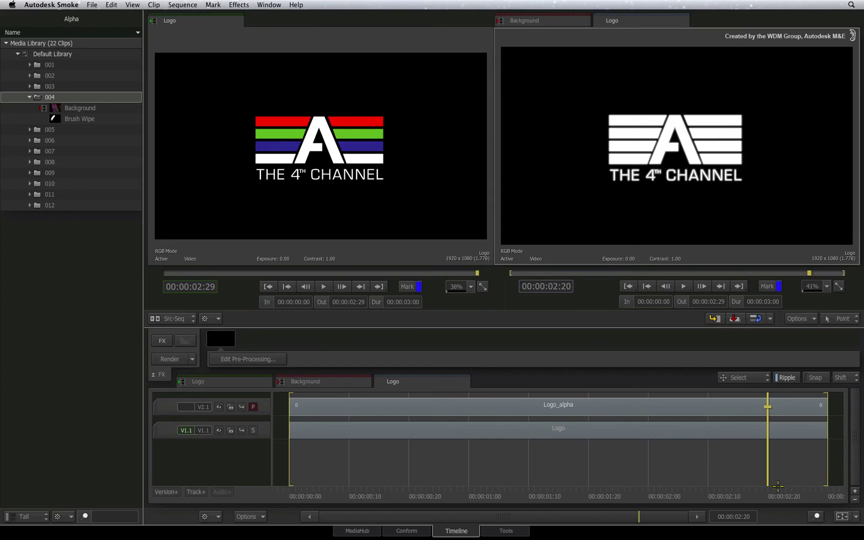
{"action": "left_click_drag", "start_coordinate": [771, 488], "coordinate": [601, 496]}
{"action": "key", "text": "space"}
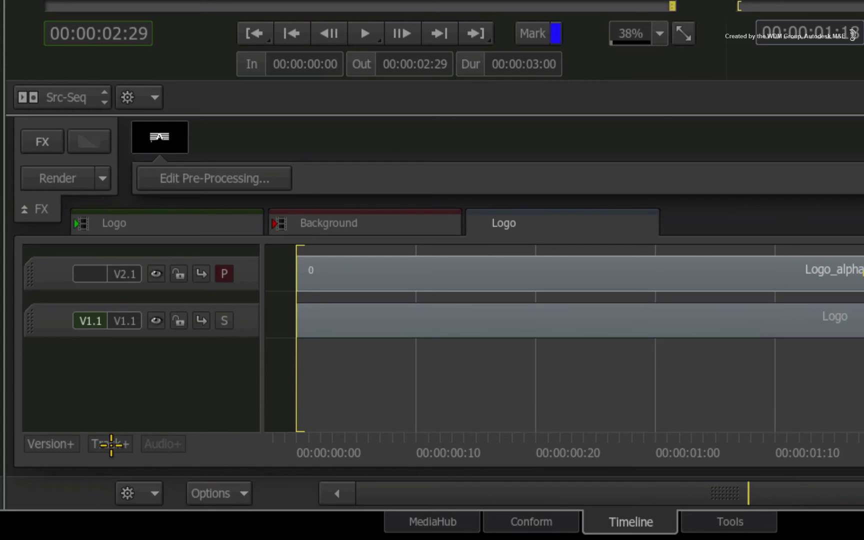
Step: Add track V2.2 and place the 15-frame Brush Wipe clip on it at 02:15
{"action": "left_click", "coordinate": [109, 442]}
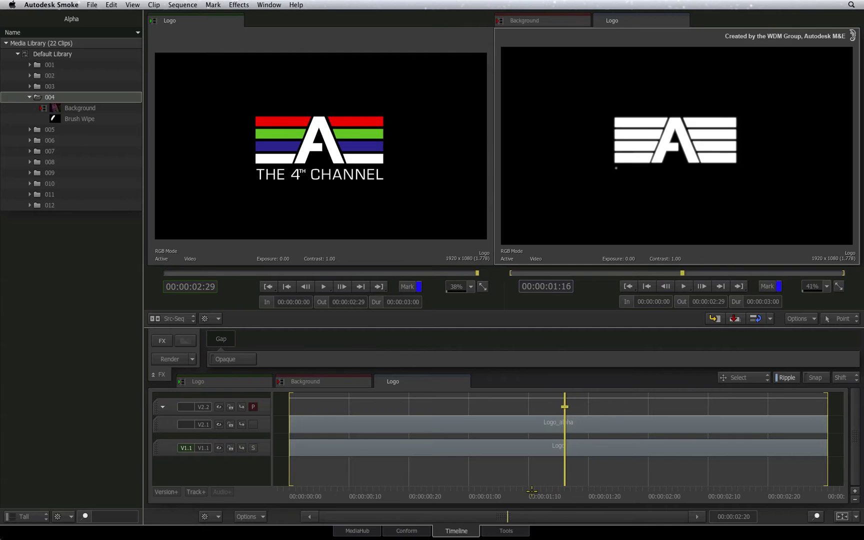
{"action": "left_click_drag", "start_coordinate": [849, 454], "coordinate": [444, 456]}
{"action": "left_click_drag", "start_coordinate": [362, 498], "coordinate": [687, 454]}
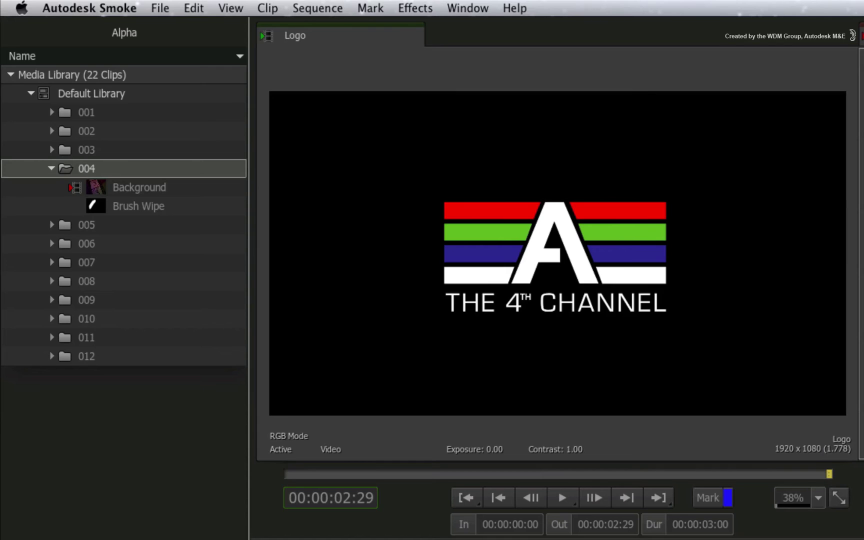
{"action": "left_click", "coordinate": [143, 206]}
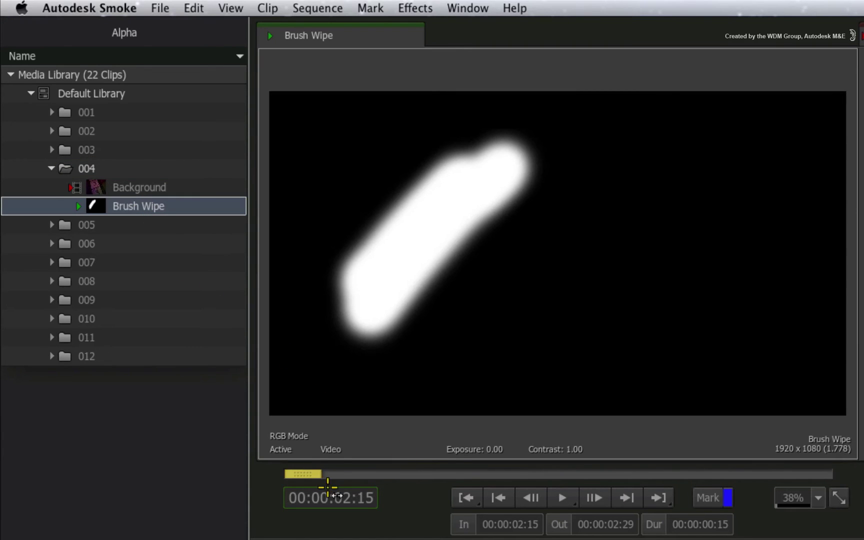
{"action": "mouse_move", "coordinate": [315, 479]}
{"action": "left_mouse_down"}
{"action": "mouse_move", "coordinate": [498, 465]}
{"action": "mouse_move", "coordinate": [791, 473]}
{"action": "mouse_move", "coordinate": [338, 499]}
{"action": "mouse_move", "coordinate": [380, 499]}
{"action": "left_mouse_up"}
{"action": "left_click_drag", "start_coordinate": [814, 473], "coordinate": [178, 492]}
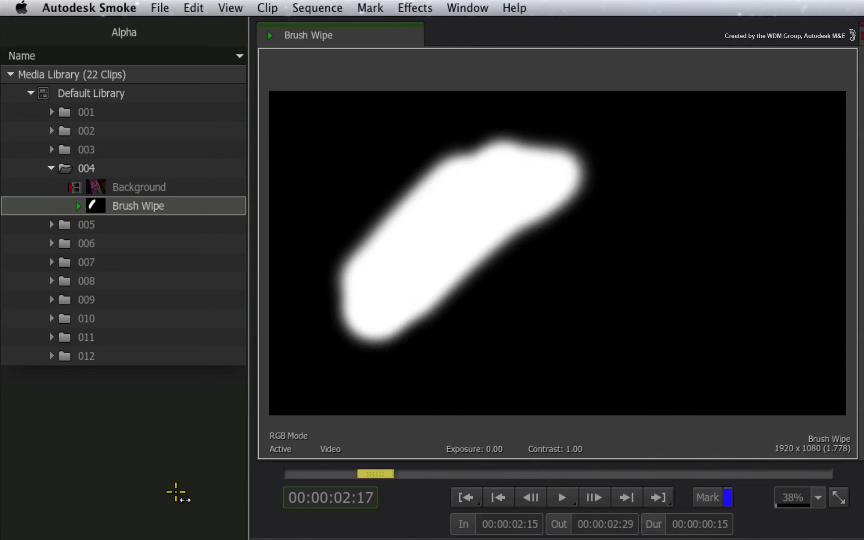
{"action": "left_click_drag", "start_coordinate": [598, 341], "coordinate": [645, 409]}
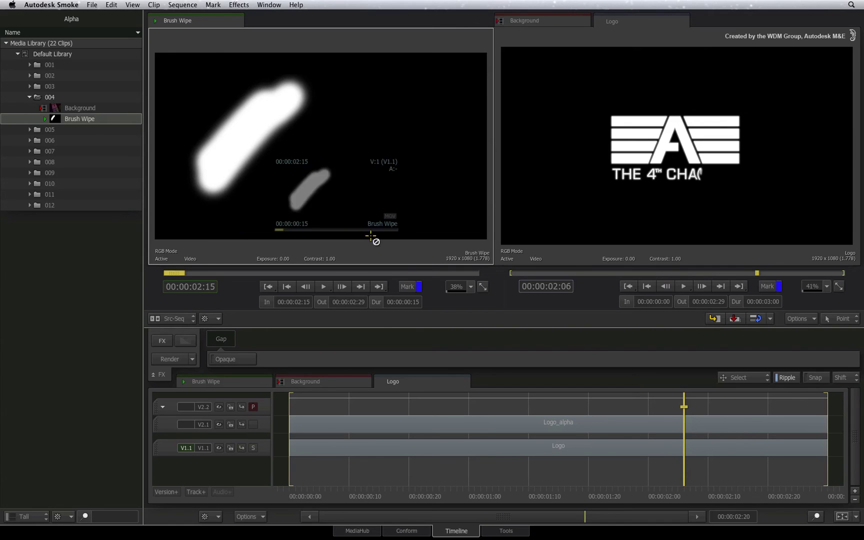
{"action": "mouse_move", "coordinate": [373, 239]}
{"action": "left_mouse_down"}
{"action": "mouse_move", "coordinate": [734, 397]}
{"action": "mouse_move", "coordinate": [748, 406]}
{"action": "mouse_move", "coordinate": [739, 408]}
{"action": "mouse_move", "coordinate": [742, 430]}
{"action": "left_mouse_up"}
{"action": "mouse_move", "coordinate": [732, 495]}
{"action": "left_mouse_down"}
{"action": "mouse_move", "coordinate": [774, 493]}
{"action": "mouse_move", "coordinate": [706, 485]}
{"action": "mouse_move", "coordinate": [777, 486]}
{"action": "mouse_move", "coordinate": [687, 483]}
{"action": "mouse_move", "coordinate": [763, 483]}
{"action": "left_mouse_up"}
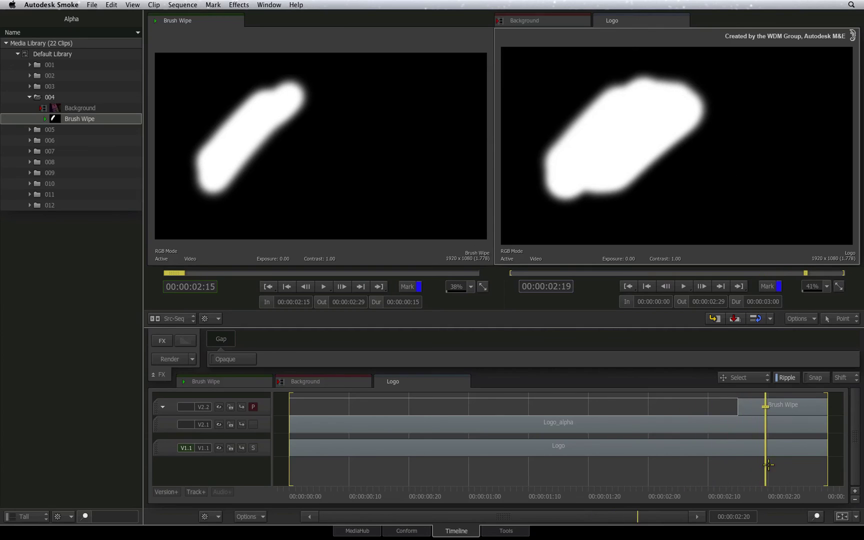
Step: Add an Axis effect to the Brush Wipe clip with its blend mode set to Subtract
{"action": "left_click", "coordinate": [788, 410]}
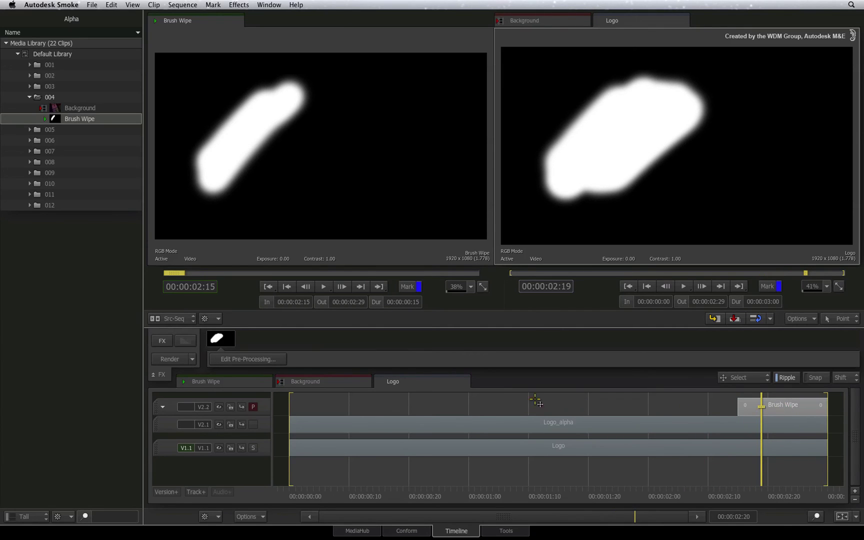
{"action": "left_click", "coordinate": [161, 341]}
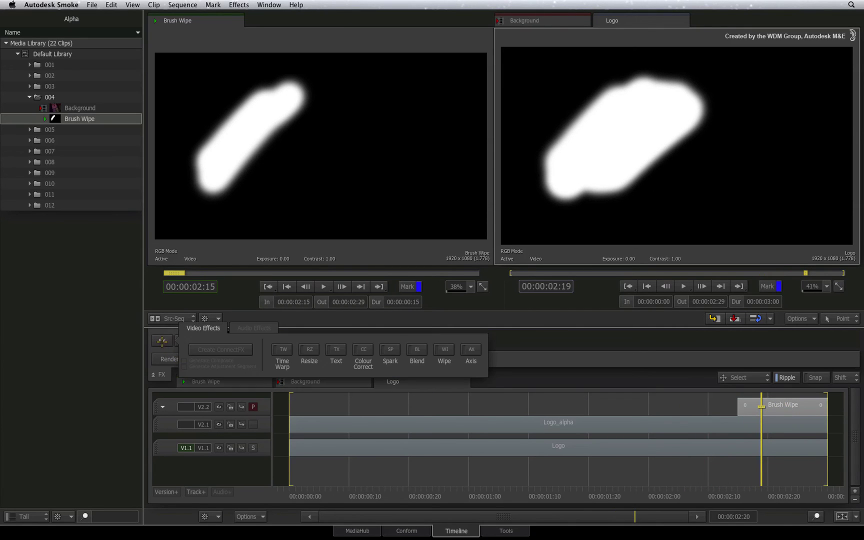
{"action": "left_click", "coordinate": [471, 350]}
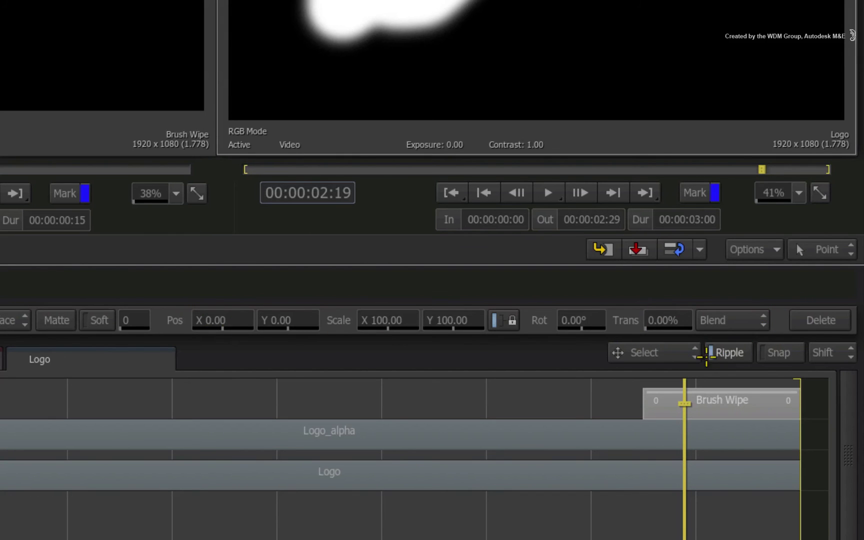
{"action": "left_click", "coordinate": [755, 320]}
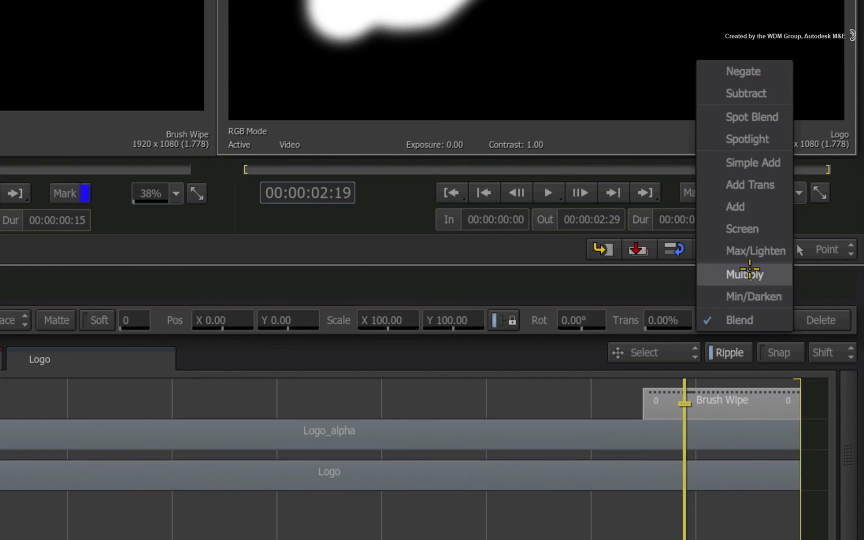
{"action": "key", "text": "Escape"}
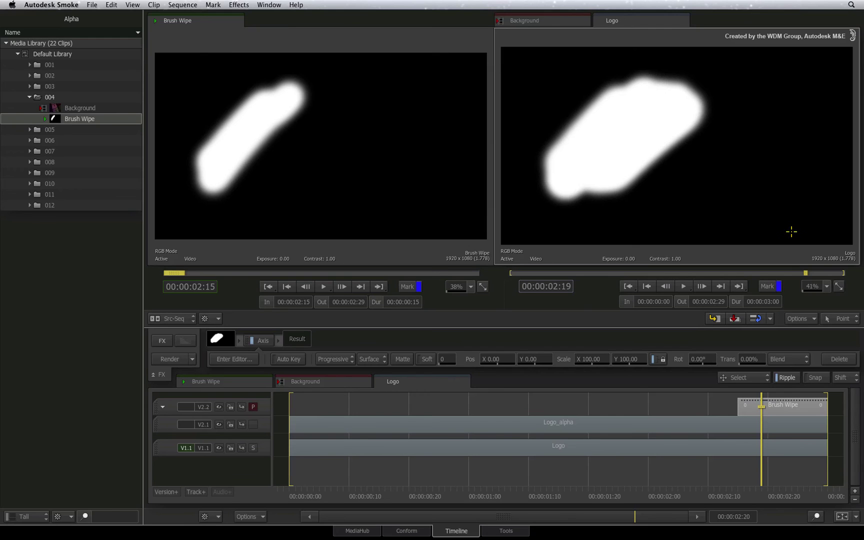
{"action": "mouse_move", "coordinate": [763, 494]}
{"action": "left_mouse_down"}
{"action": "mouse_move", "coordinate": [741, 489]}
{"action": "mouse_move", "coordinate": [805, 473]}
{"action": "mouse_move", "coordinate": [735, 479]}
{"action": "left_mouse_up"}
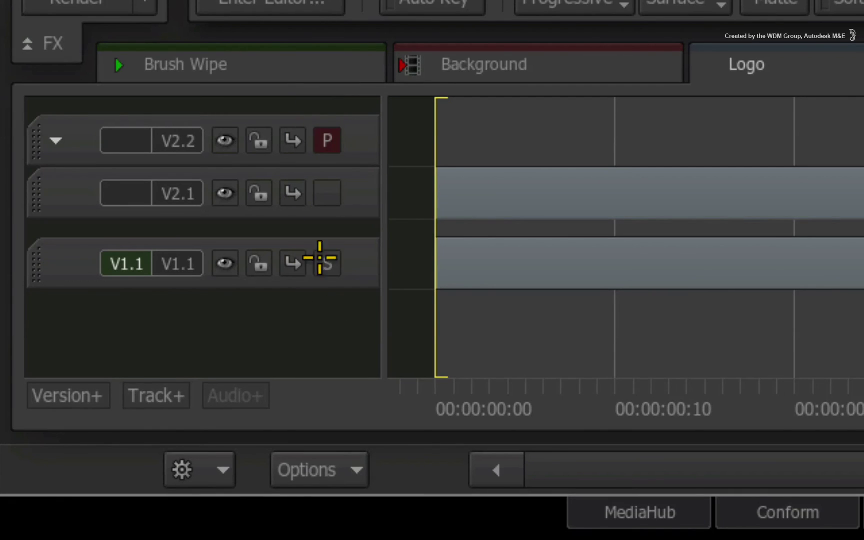
Step: Restore Logo (V1.1) as primary, close the matte container, and check the wiped logo at 02:20
{"action": "left_click", "coordinate": [328, 264]}
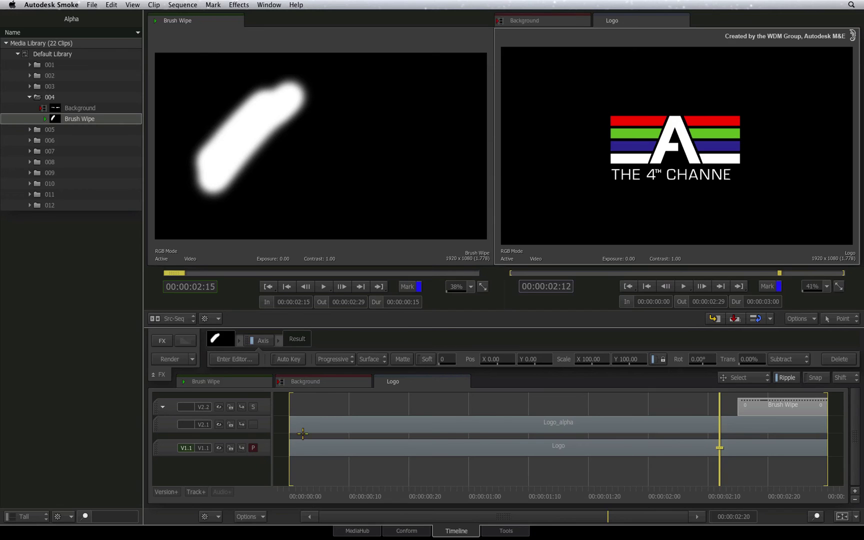
{"action": "left_click", "coordinate": [464, 383]}
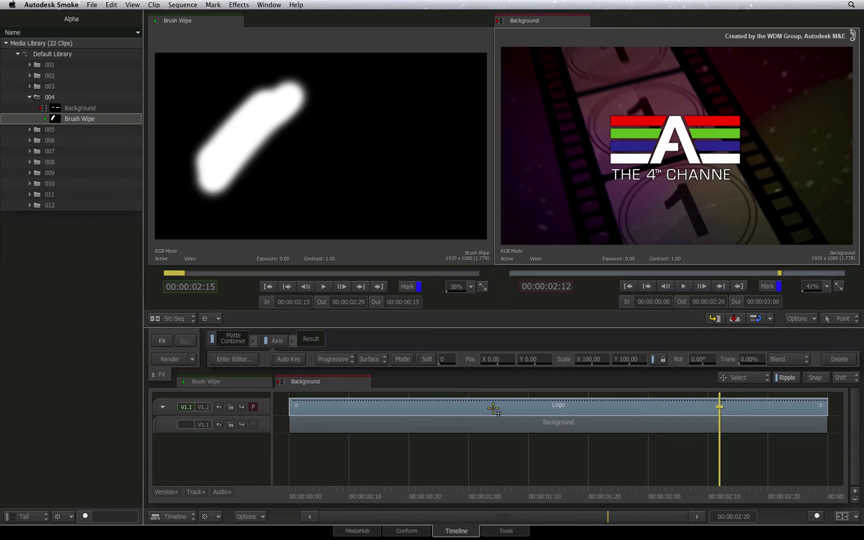
{"action": "left_click", "coordinate": [731, 488]}
{"action": "left_click", "coordinate": [767, 481]}
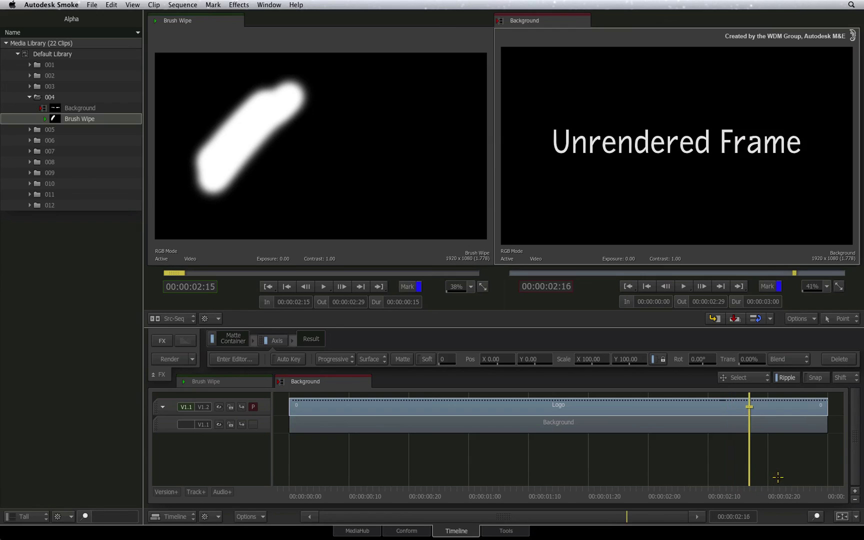